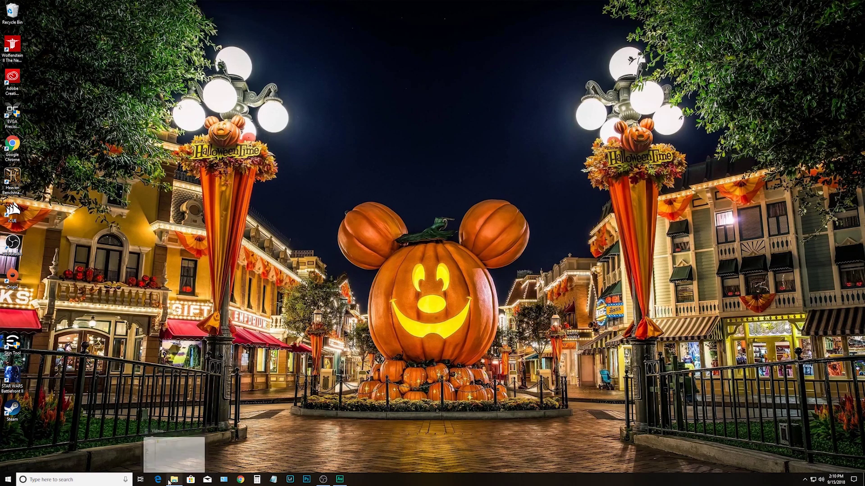
Search Windows for 'them' and open Themes and related settings.
click(71, 481)
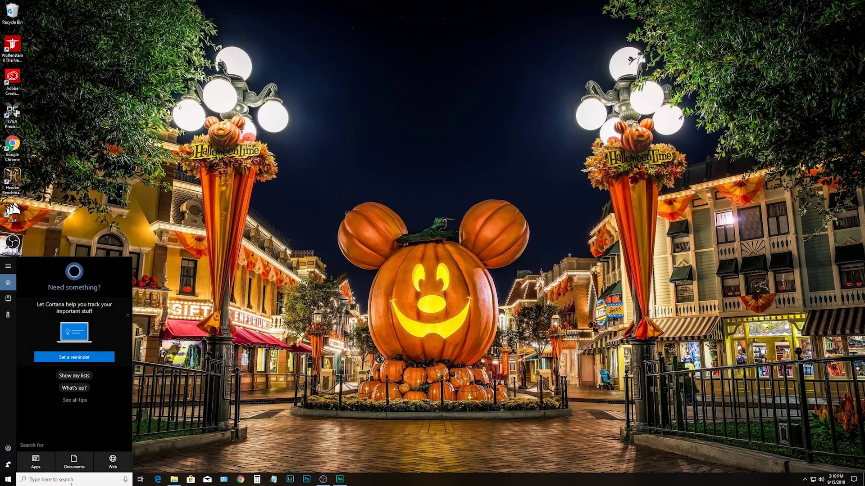
text(th)
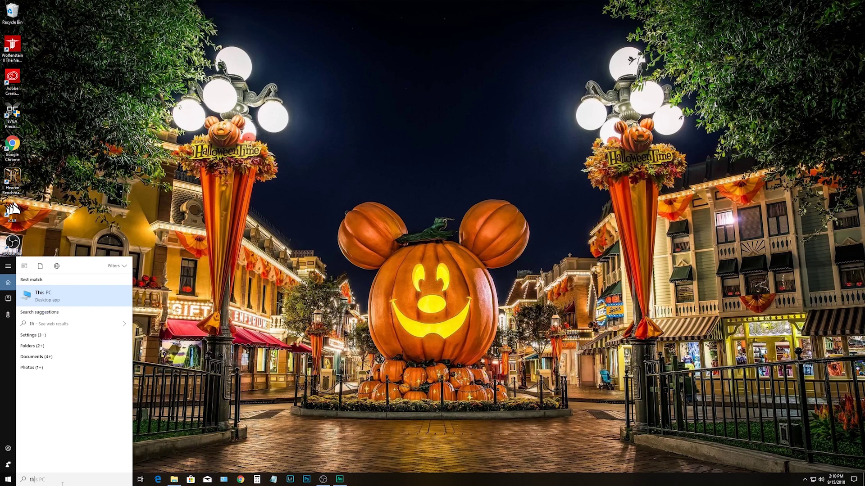
text(em)
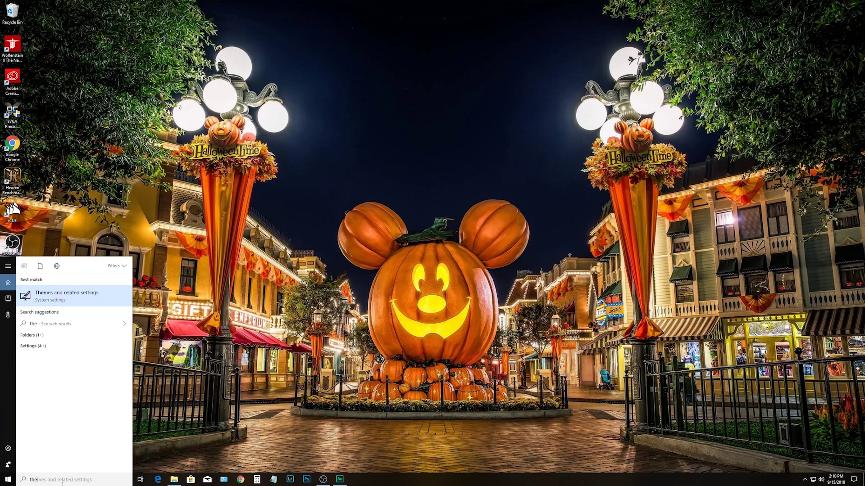
click(37, 296)
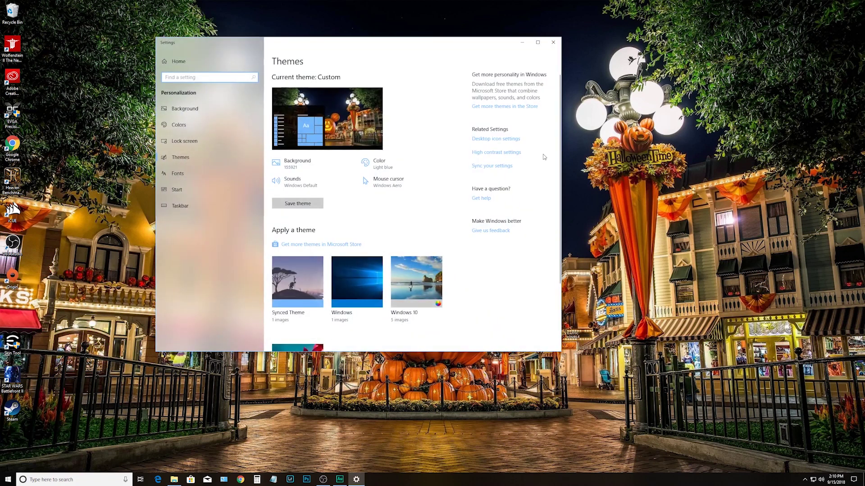
Enable the This PC (Computer) desktop icon in Desktop icon settings and apply it.
click(518, 140)
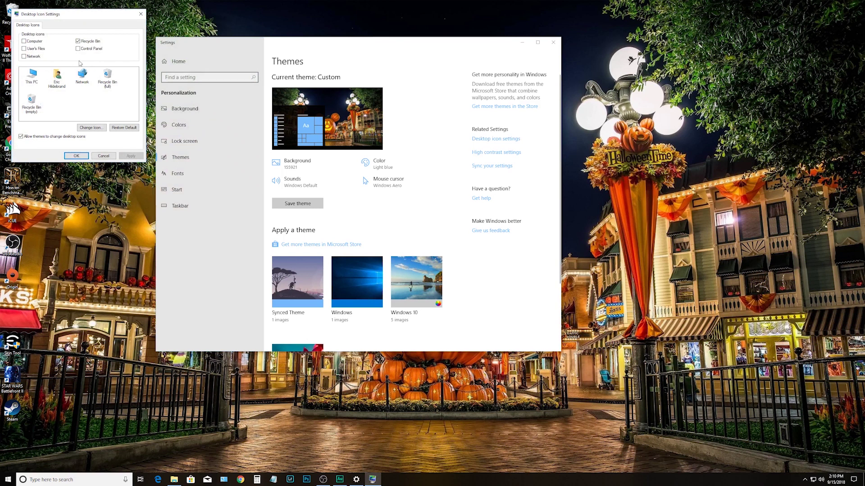
drag(78, 19, 146, 26)
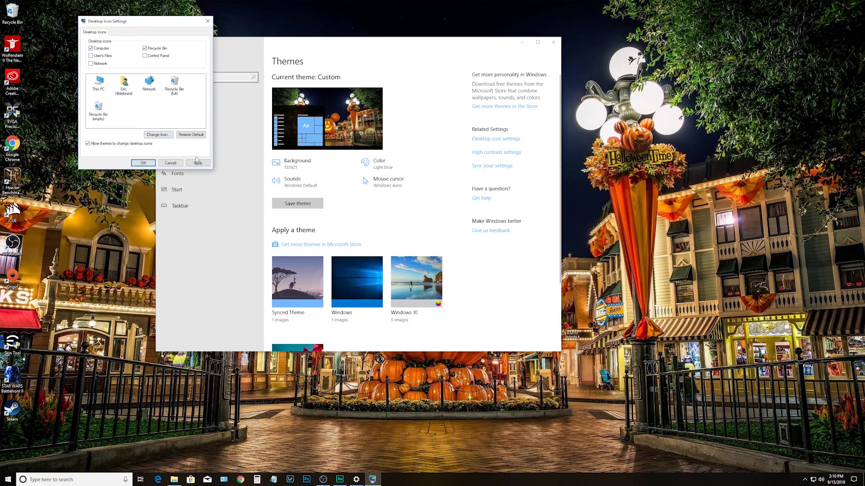
click(198, 163)
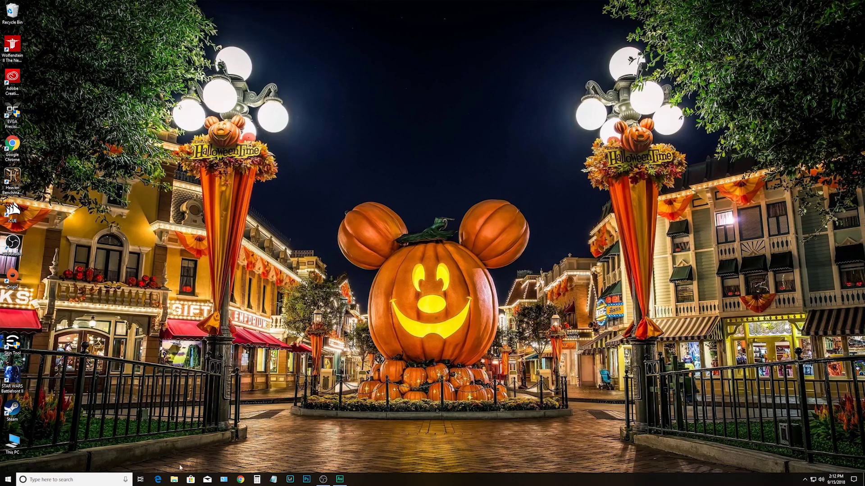
Set Folder Options so File Explorer opens to This PC, then close and relaunch Explorer.
click(174, 480)
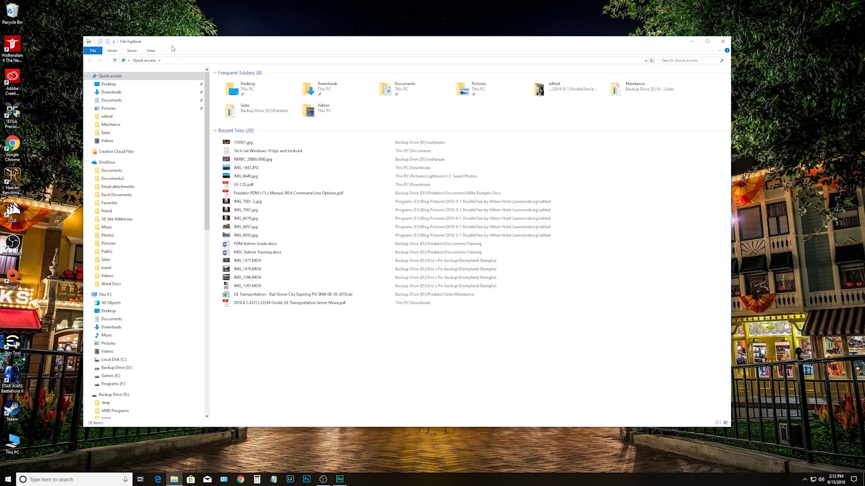
click(151, 51)
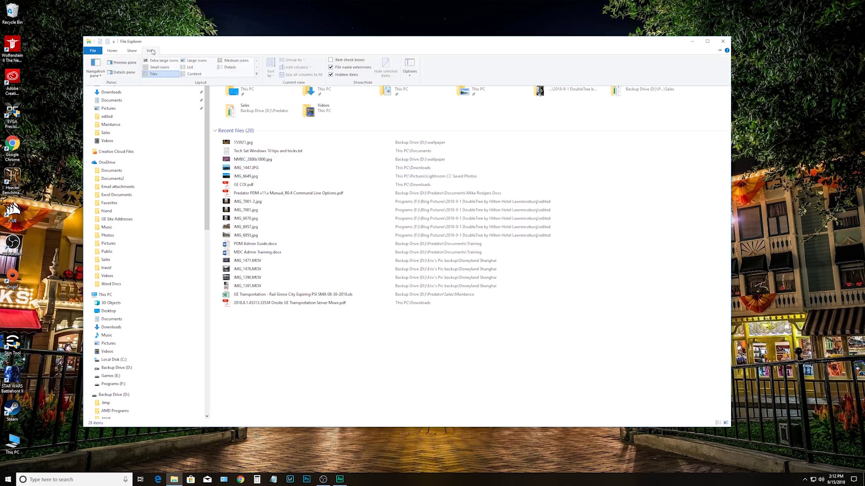
click(413, 66)
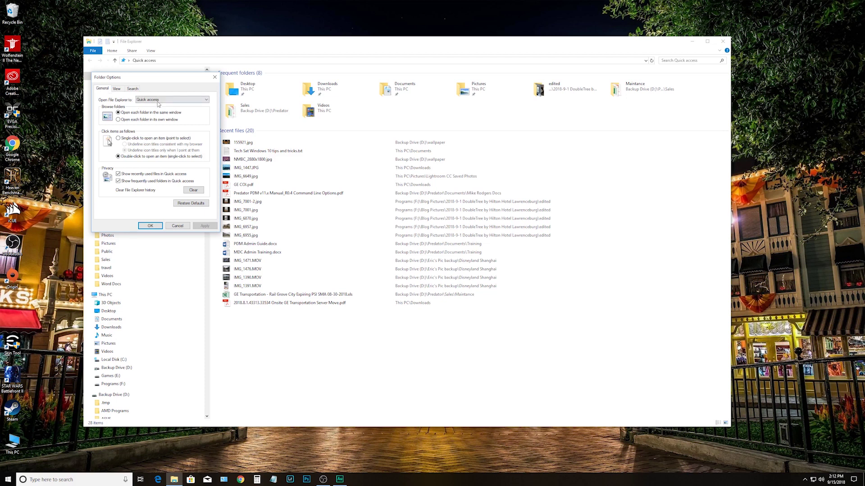
click(202, 100)
click(198, 110)
click(150, 225)
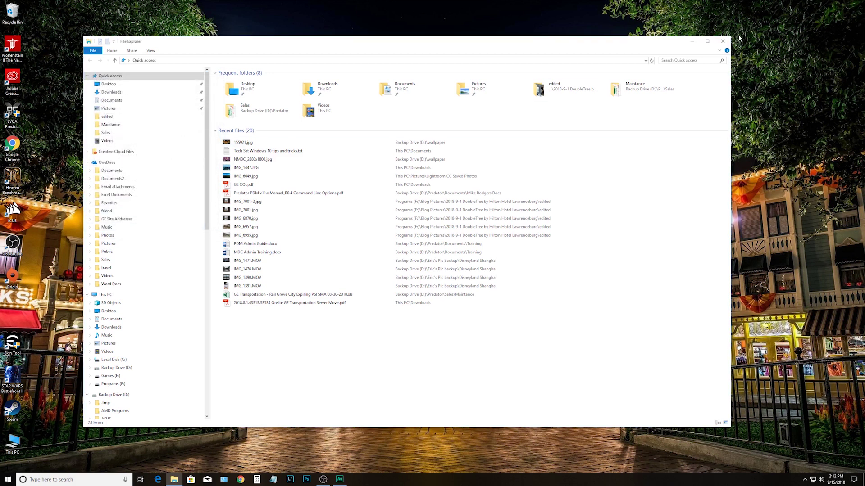
click(722, 41)
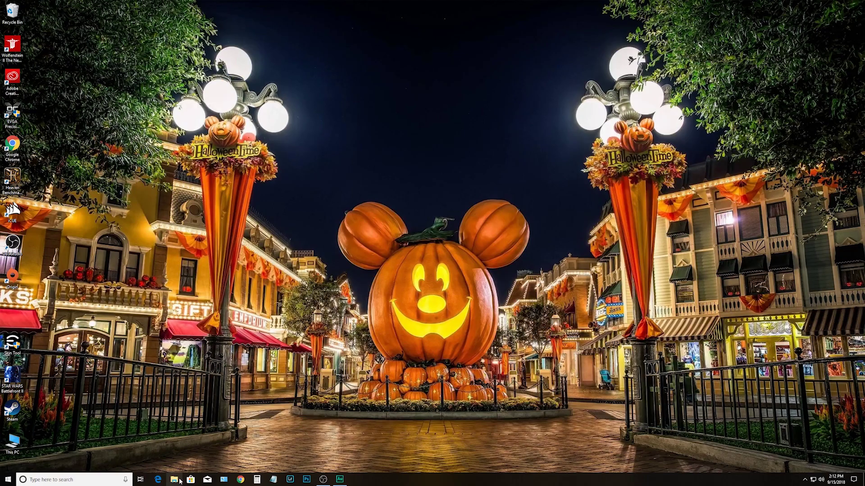
click(174, 479)
drag(249, 158, 597, 156)
click(174, 479)
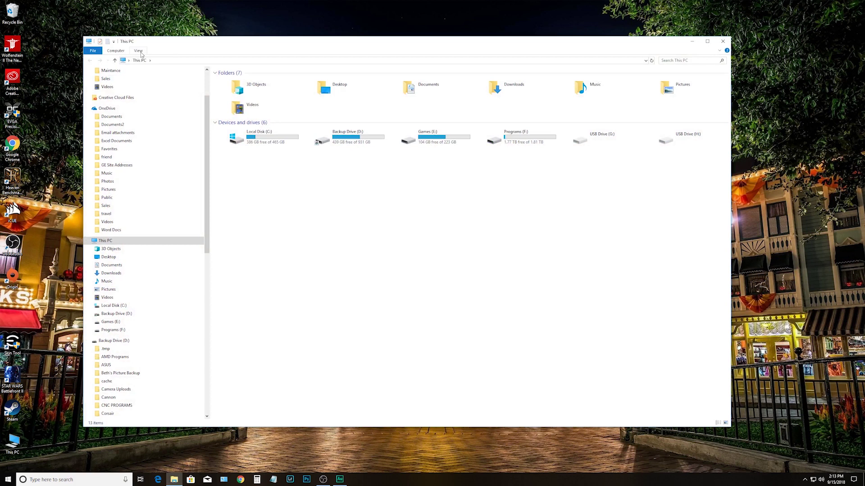
Tick 'Hide extensions for known file types' in Folder Options' View tab and apply it.
click(138, 51)
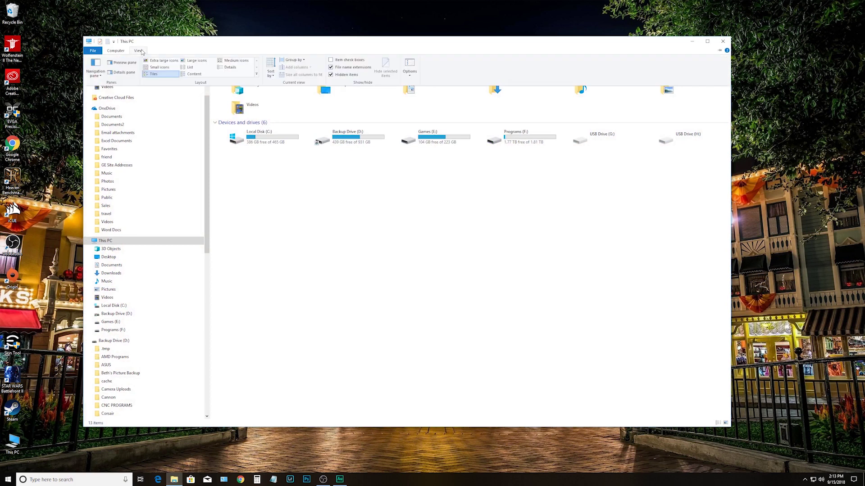
click(407, 67)
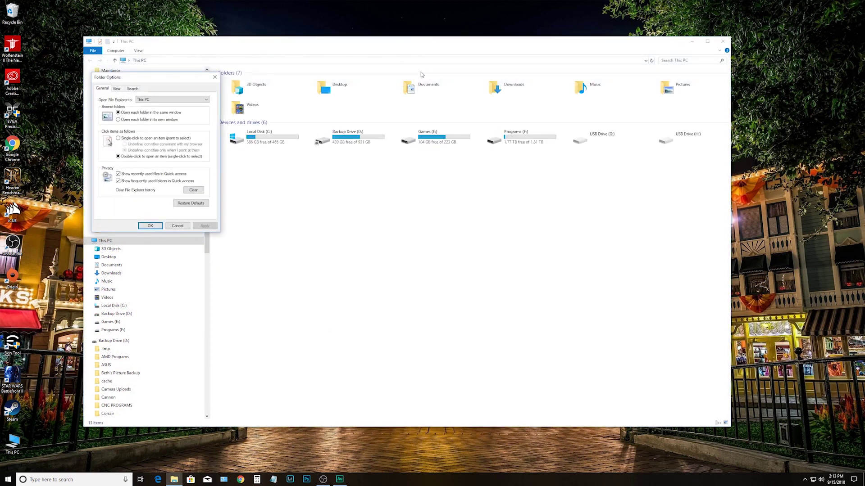
click(116, 89)
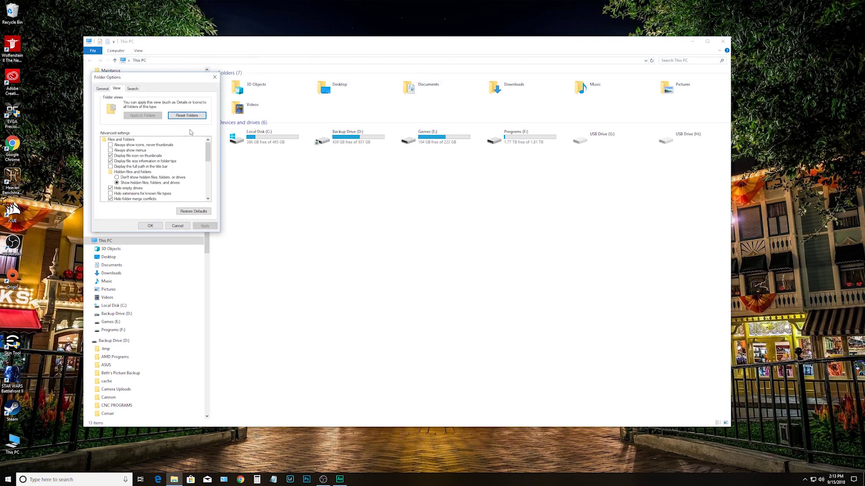
click(147, 194)
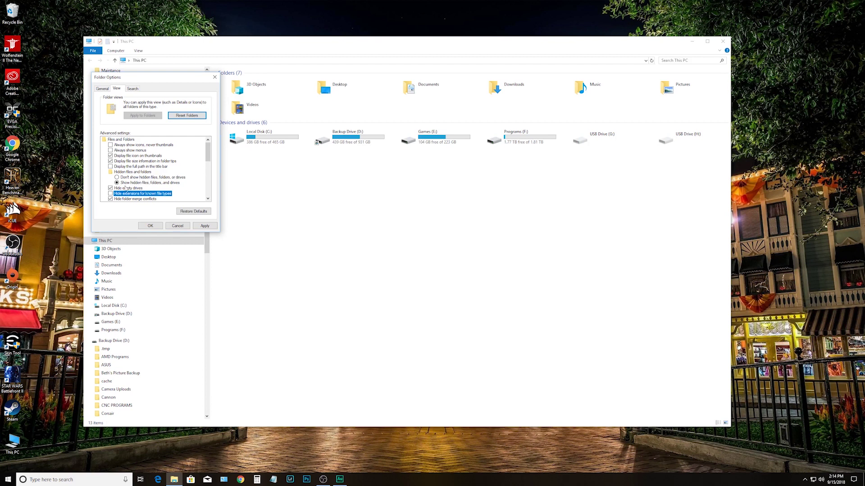
click(202, 226)
click(151, 226)
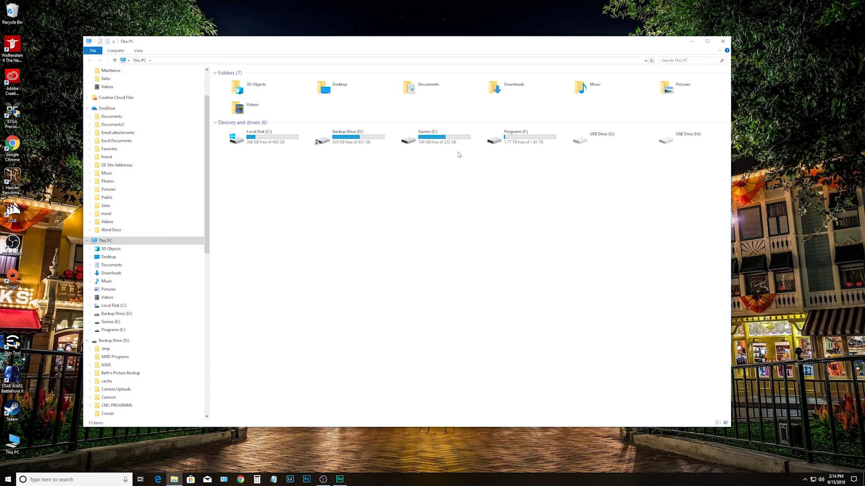
Open the Documents folder in File Explorer.
double_click(421, 88)
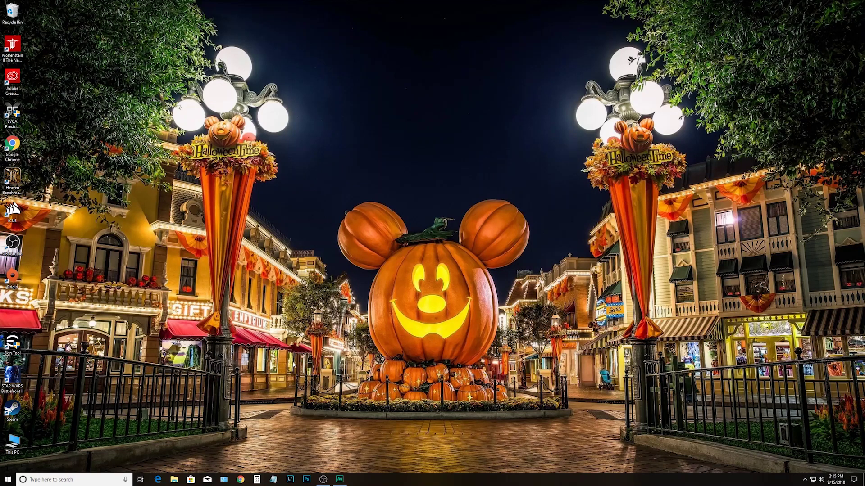
Open Notepad and Chrome, shrink Chrome, and snap Notepad into the bottom-right quarter.
click(273, 479)
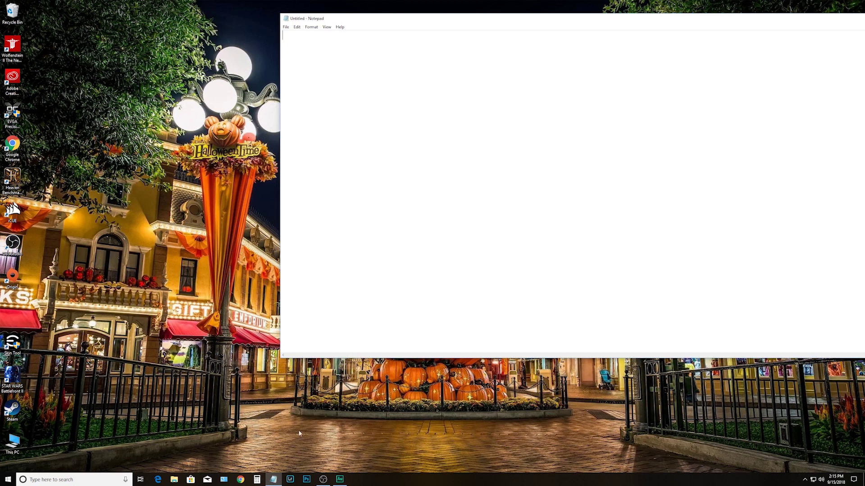
click(239, 480)
drag(576, 3, 282, 66)
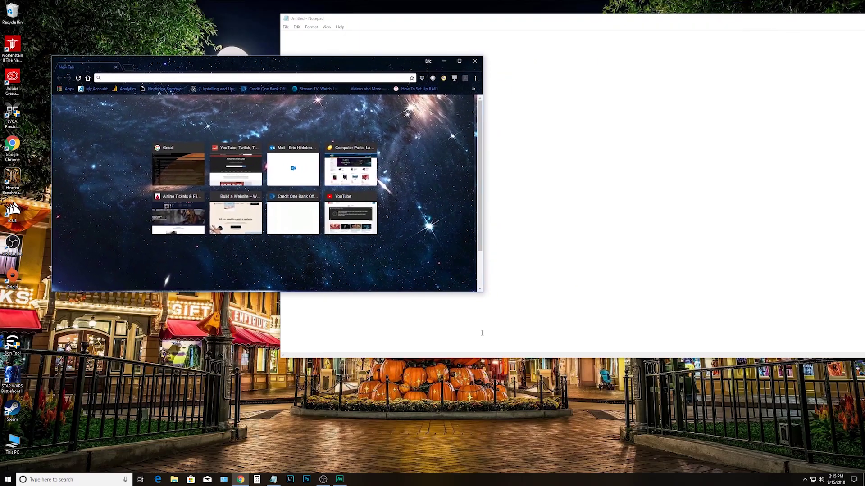
click(561, 28)
drag(509, 22, 861, 469)
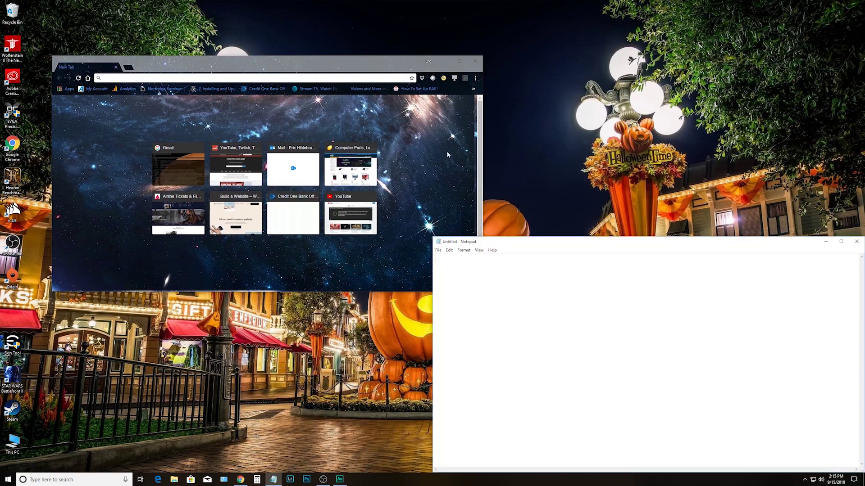
Snap Chrome to the top-right quarter and a This PC window to the top-left.
drag(341, 74, 863, 3)
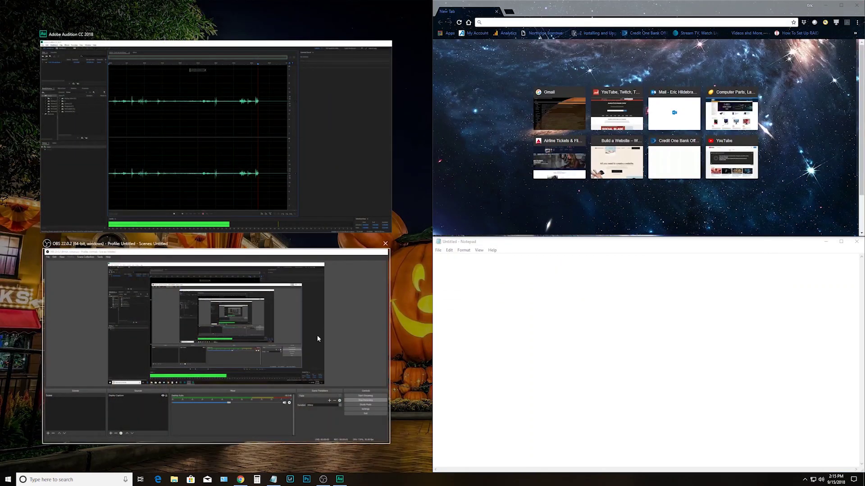
click(173, 479)
drag(454, 48, 7, 8)
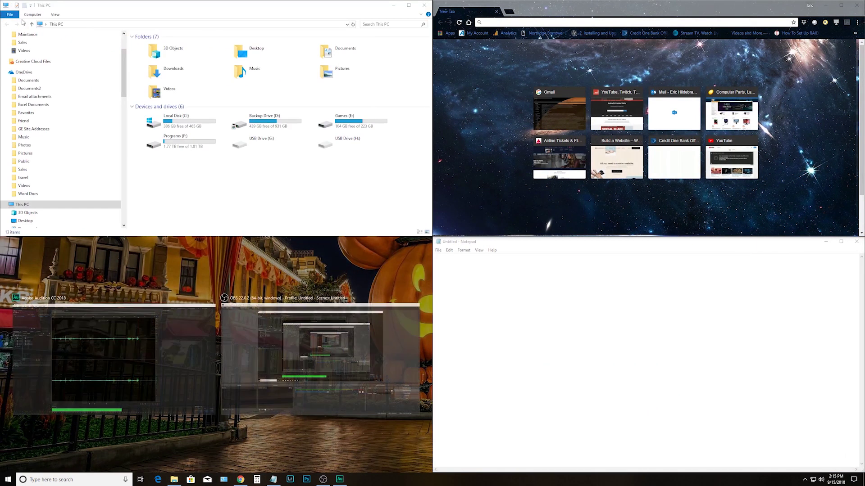
click(222, 258)
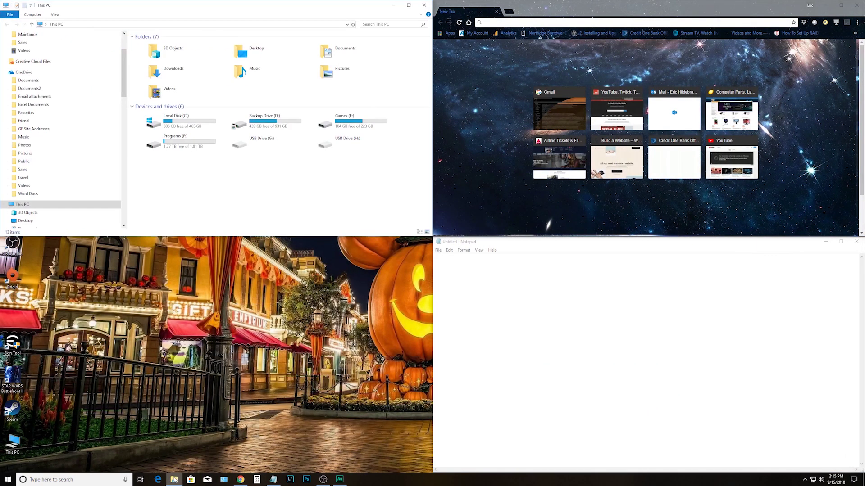
Launch Edge, snap it to the left half, then move it toward the lower left.
click(158, 480)
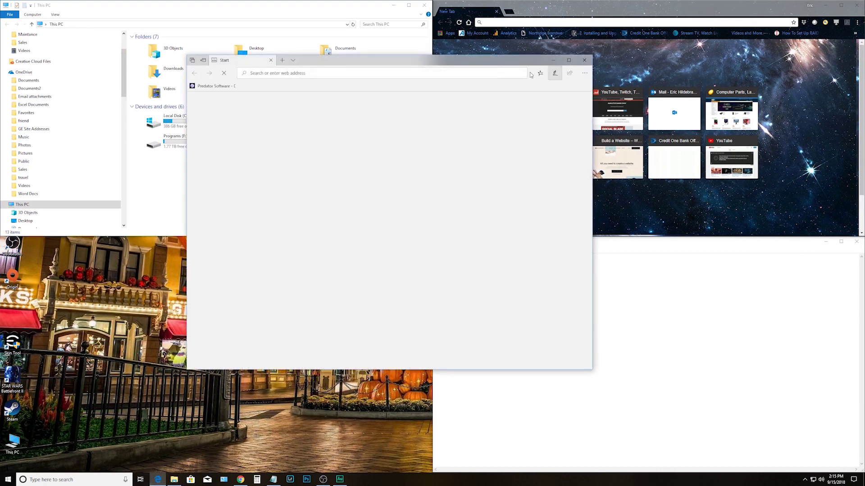
drag(499, 64, 1, 356)
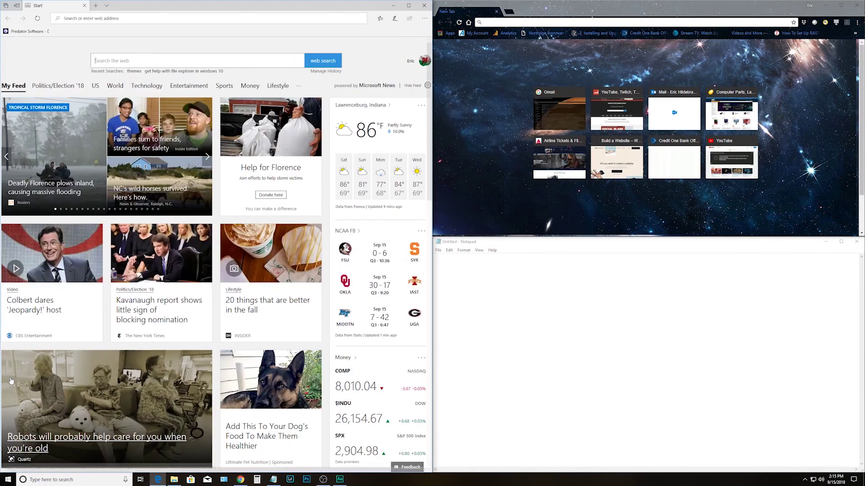
double_click(315, 5)
drag(315, 5, 1, 475)
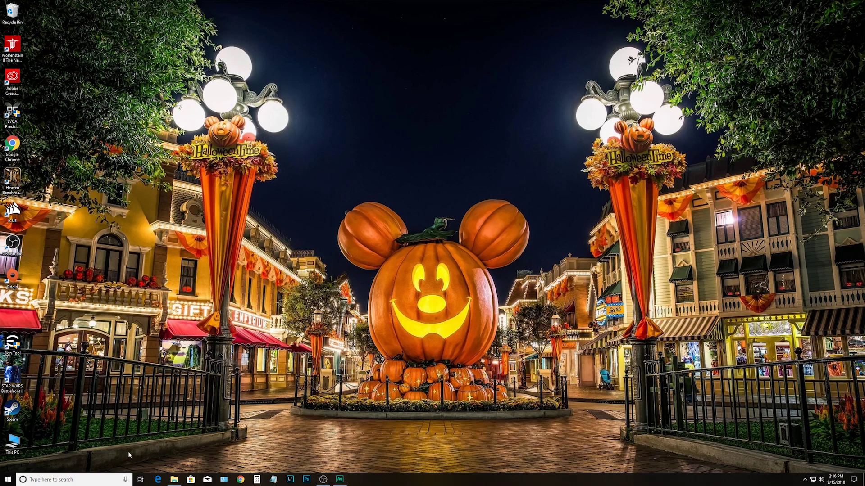
From Themes settings, set the desktop Background type to Slideshow.
click(65, 480)
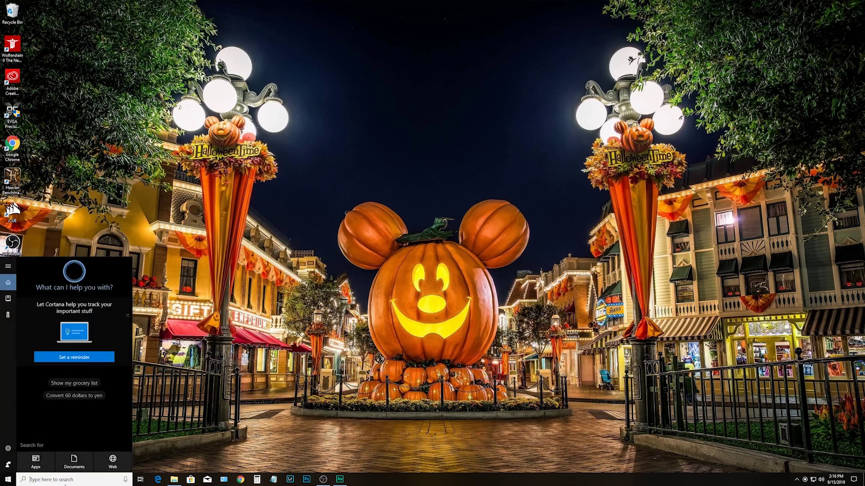
text(the)
click(48, 295)
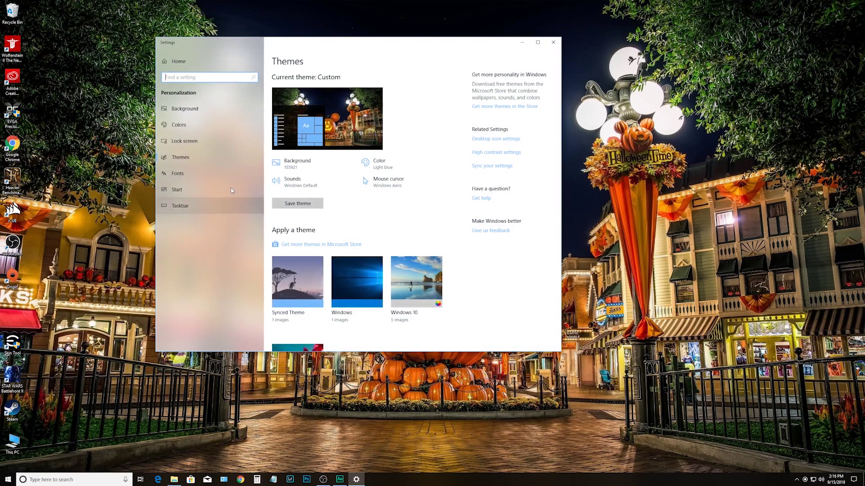
click(209, 108)
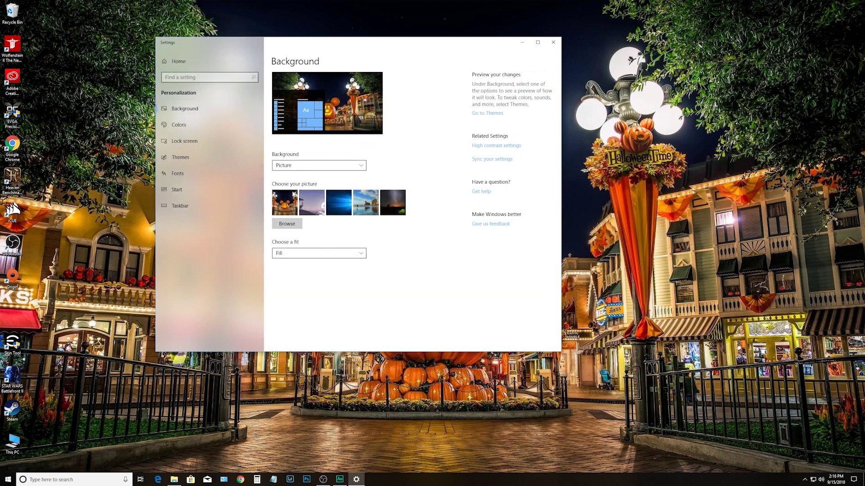
click(310, 166)
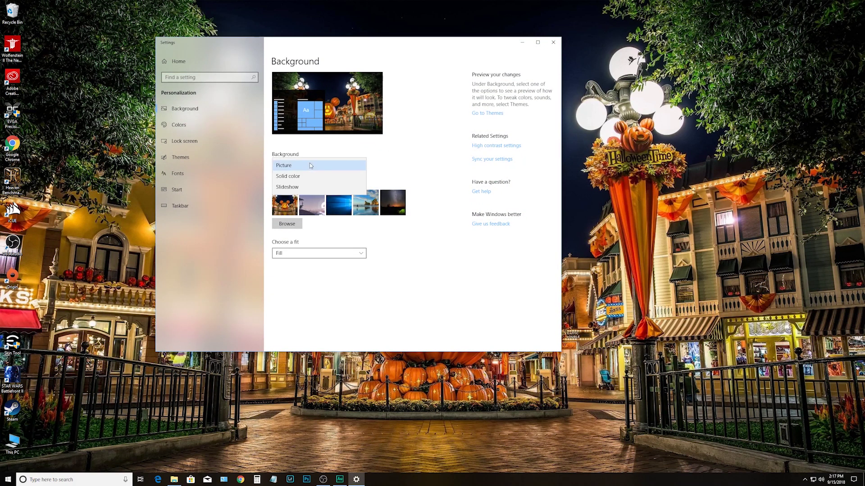
click(312, 188)
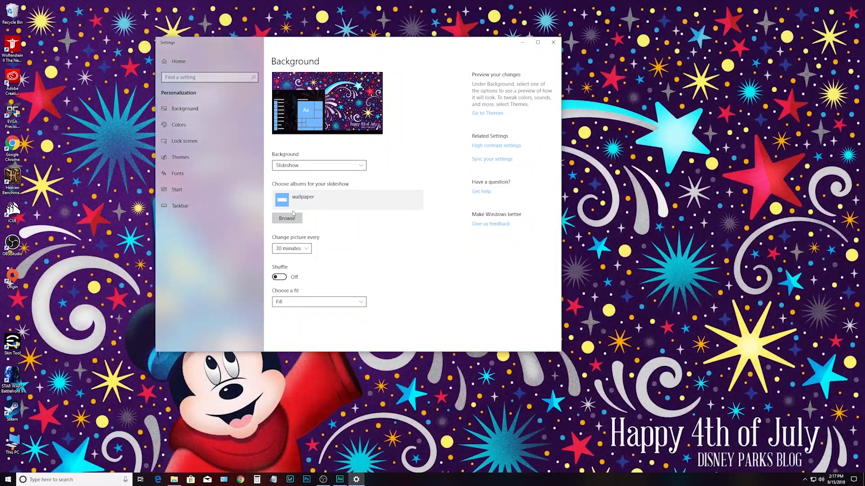
Choose the wallpaper folder as the slideshow's picture album.
click(293, 220)
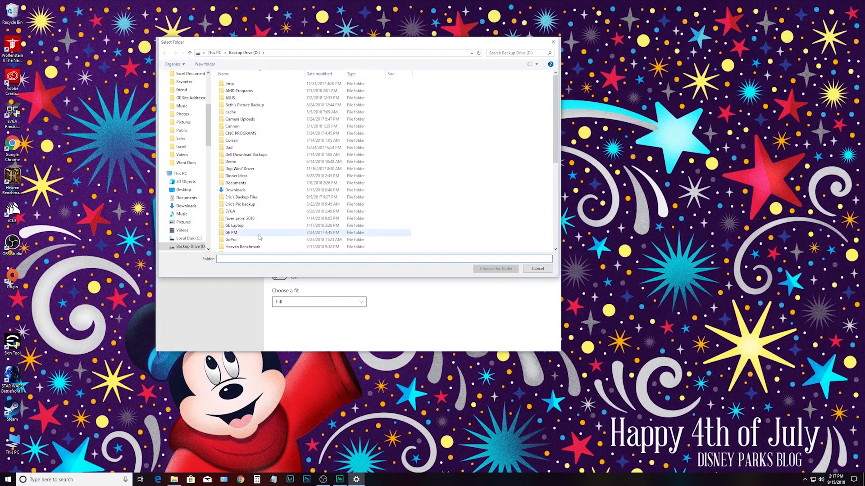
scroll(271, 189, down, 4)
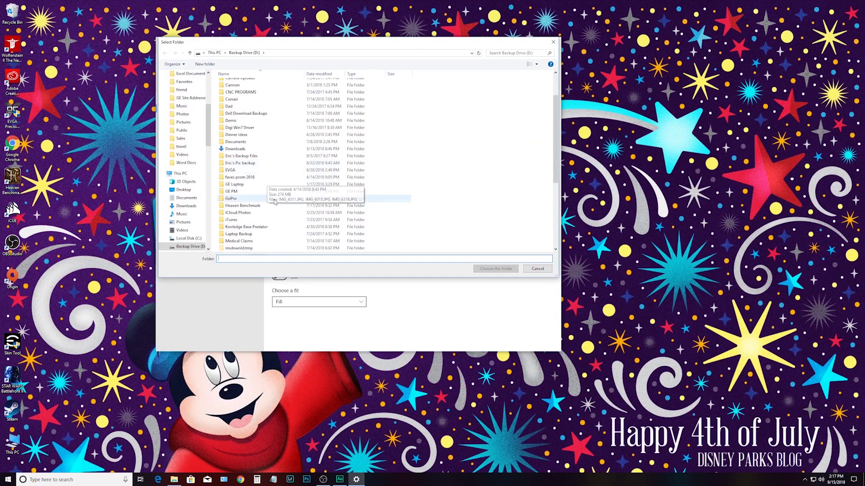
scroll(268, 223, down, 4)
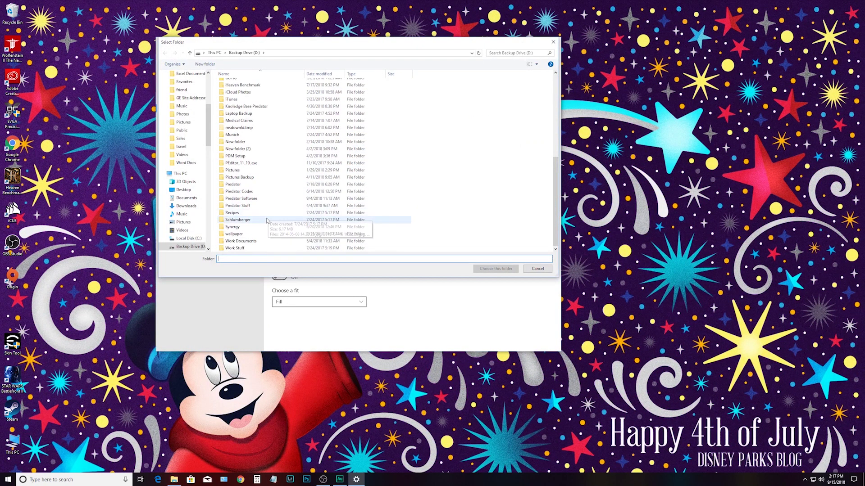
click(264, 234)
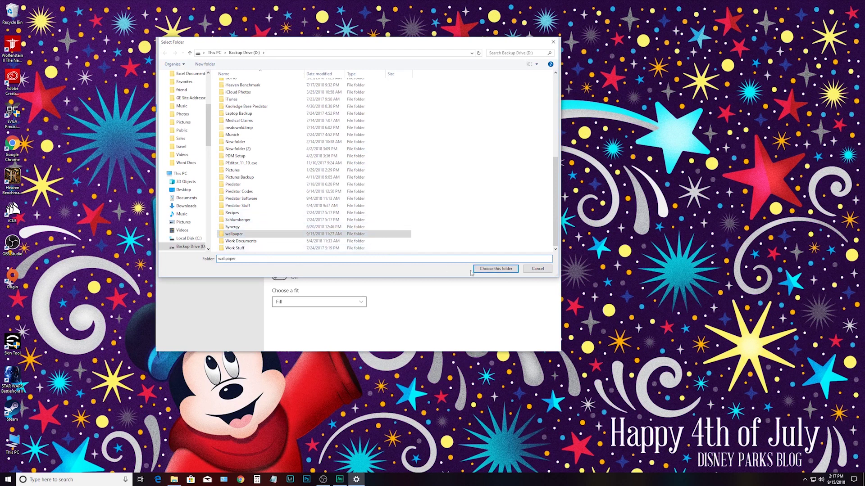
click(510, 269)
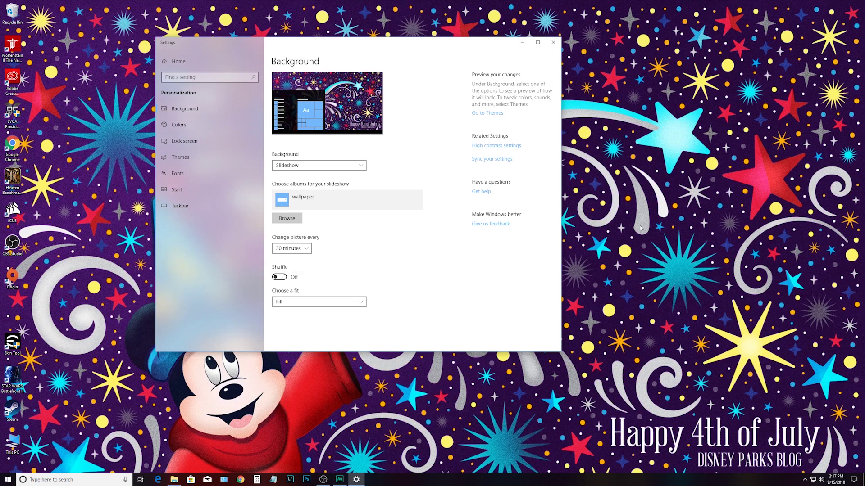
Advance the slideshow to the Mad Tea Party wallpaper, then open the Change picture every list.
click(523, 43)
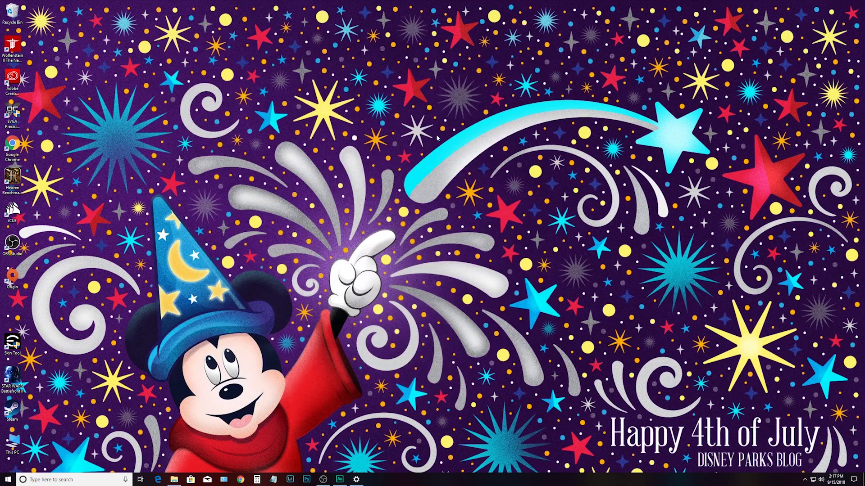
right_click(357, 122)
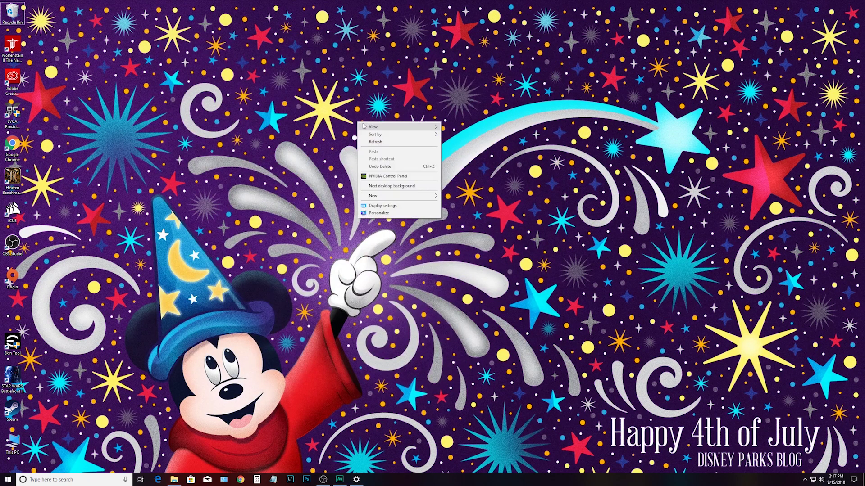
mouse_move(408, 195)
click(382, 185)
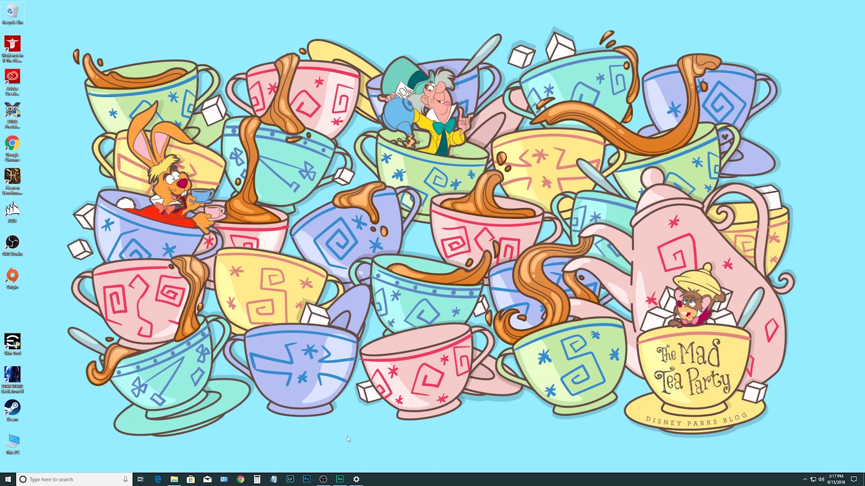
click(359, 480)
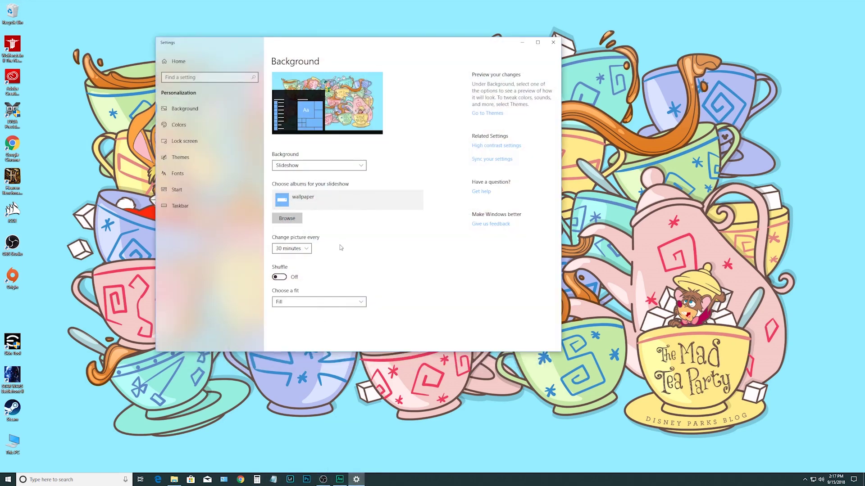
click(310, 251)
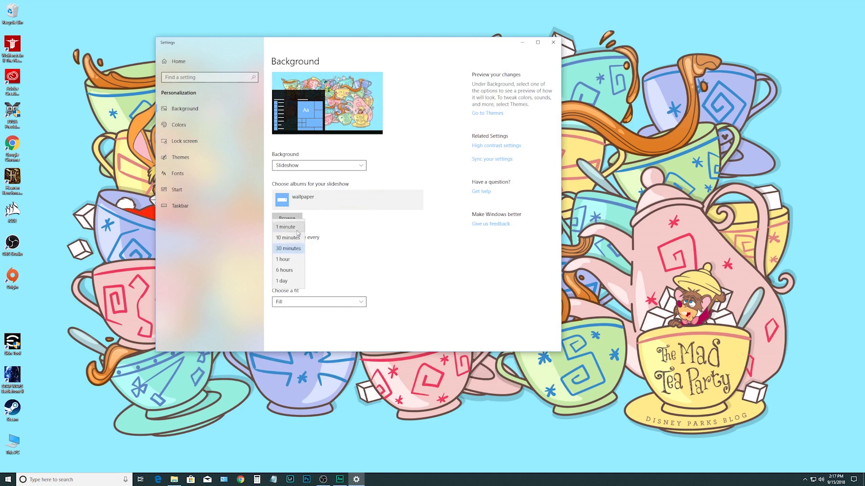